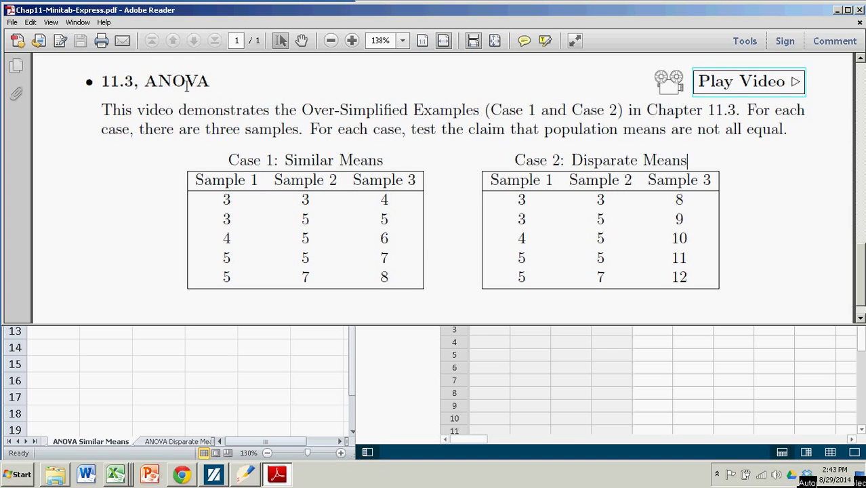
Highlight the ANOVA, Over-Simplified Examples, Similar Means and Disparate Means headings in the PDF.
{"action": "left_click_drag", "start_coordinate": [145, 82], "coordinate": [211, 82]}
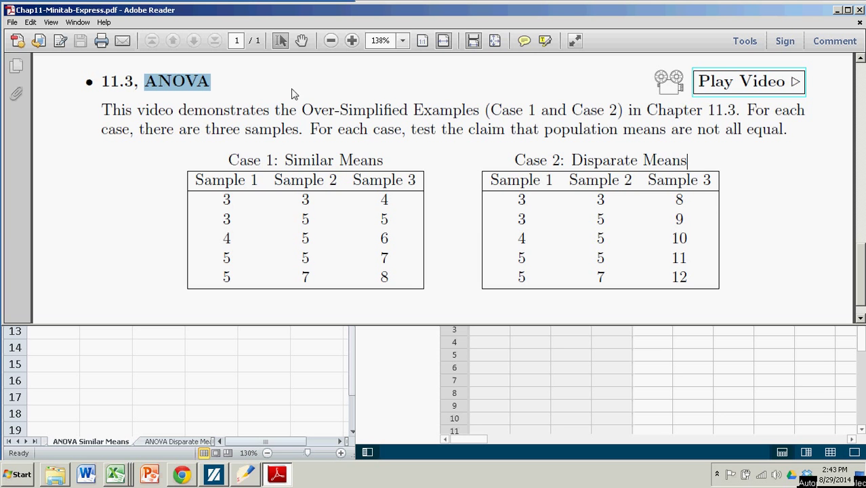
{"action": "left_click_drag", "start_coordinate": [303, 110], "coordinate": [448, 111]}
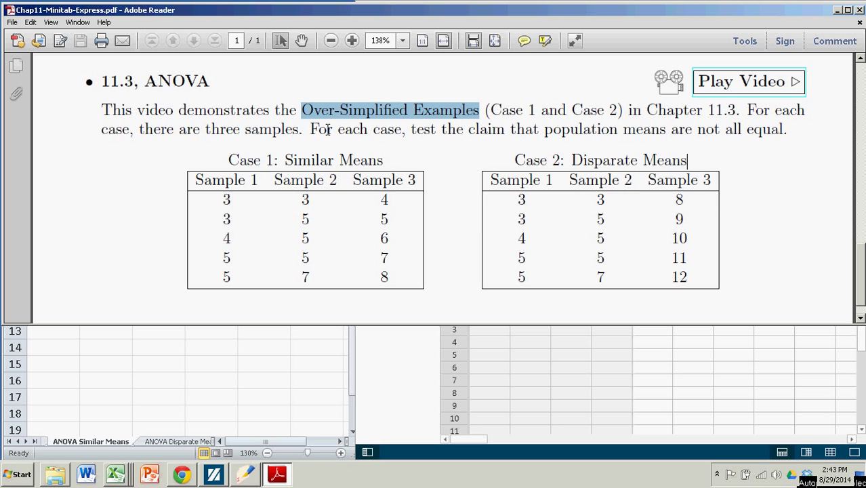
{"action": "left_click_drag", "start_coordinate": [288, 160], "coordinate": [383, 160]}
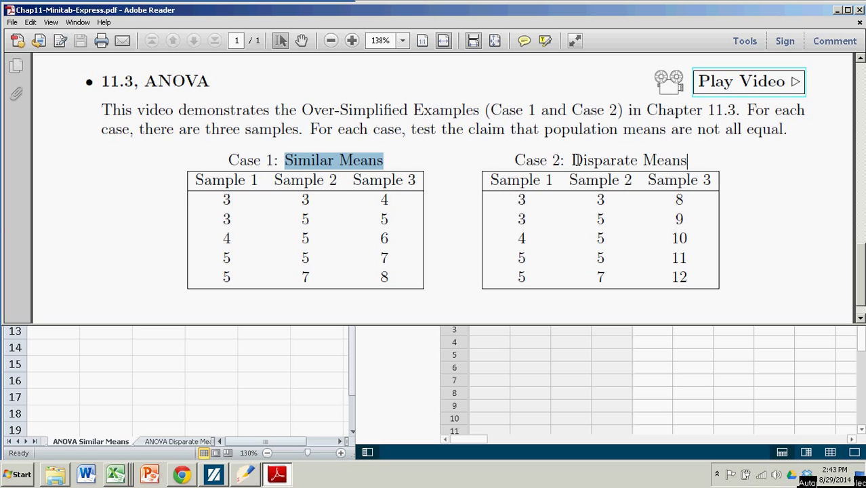
{"action": "left_click_drag", "start_coordinate": [575, 160], "coordinate": [687, 160]}
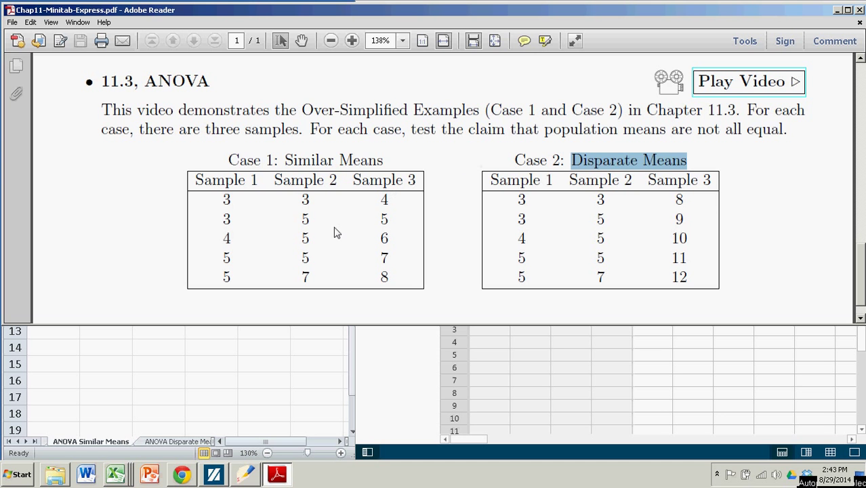
{"action": "key", "text": "Right"}
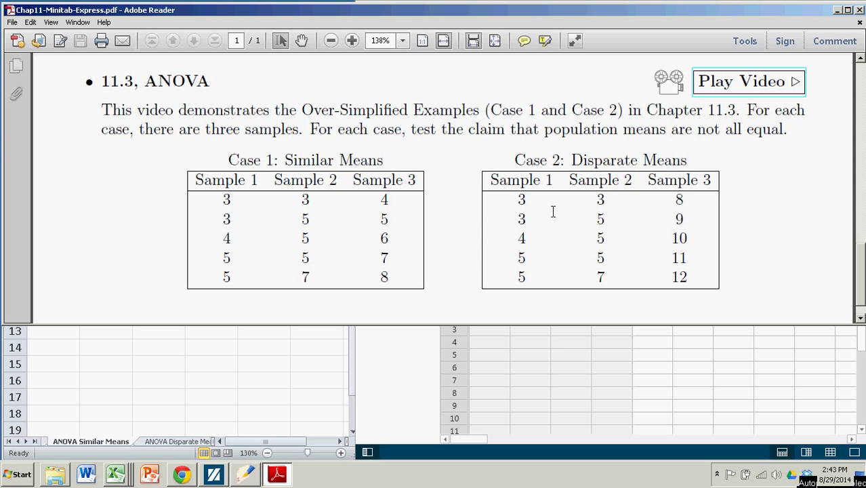
{"action": "left_click_drag", "start_coordinate": [572, 161], "coordinate": [676, 162]}
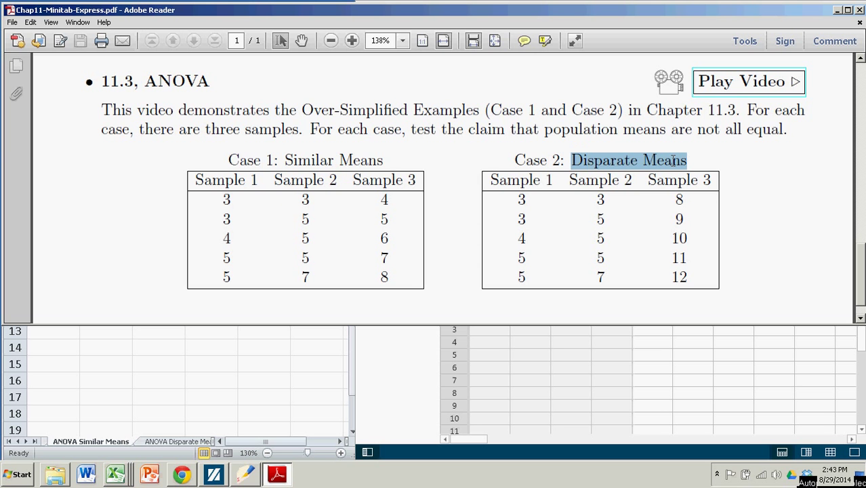
{"action": "left_click", "coordinate": [566, 246]}
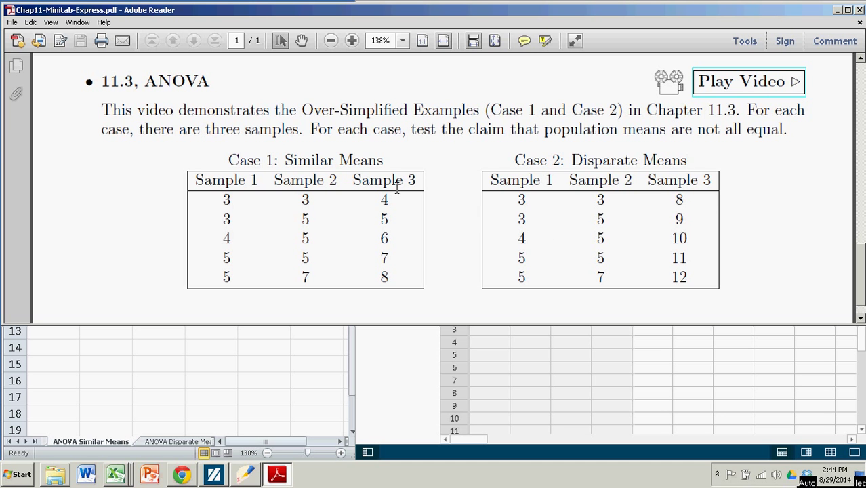
{"action": "left_click", "coordinate": [229, 160]}
{"action": "left_click_drag", "start_coordinate": [229, 160], "coordinate": [384, 160]}
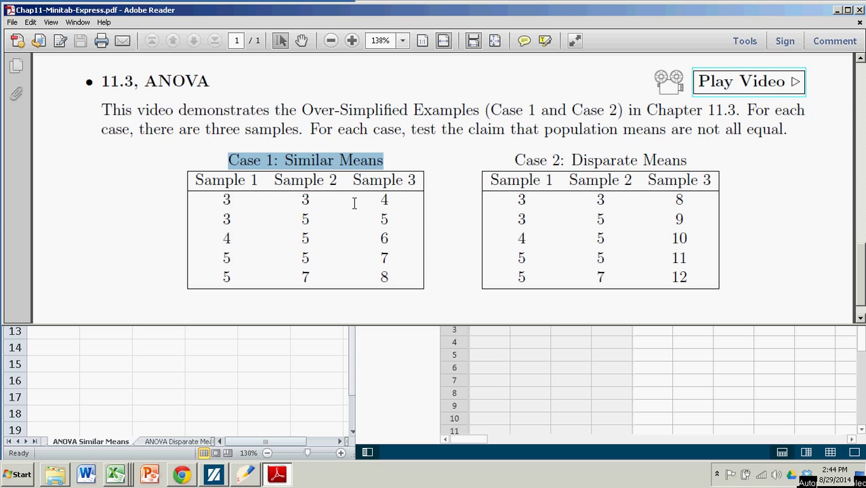
Copy the Sample 1–3 block A1:C6 from Excel's ANOVA Similar Means sheet.
{"action": "left_click", "coordinate": [836, 10]}
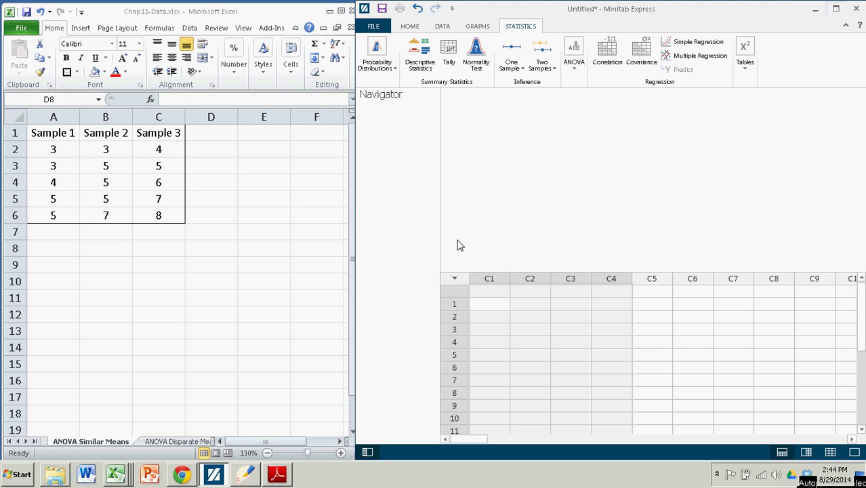
{"action": "left_click", "coordinate": [114, 237]}
{"action": "left_click", "coordinate": [76, 148]}
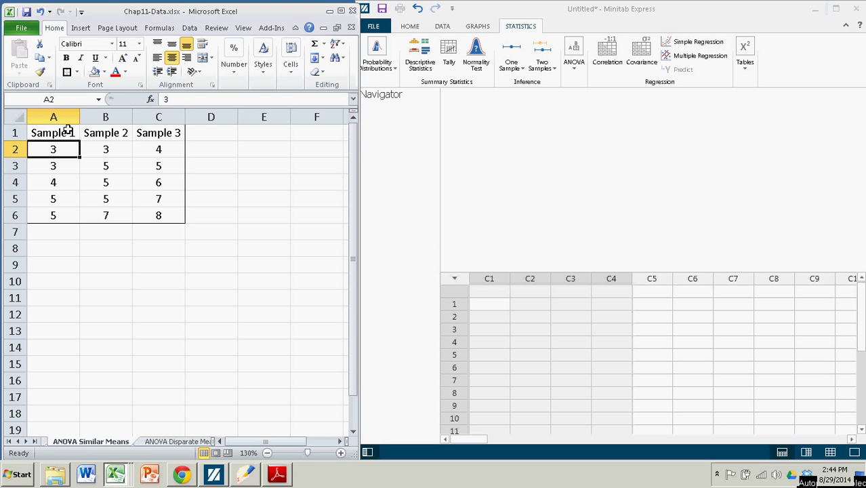
{"action": "left_click_drag", "start_coordinate": [69, 131], "coordinate": [159, 215]}
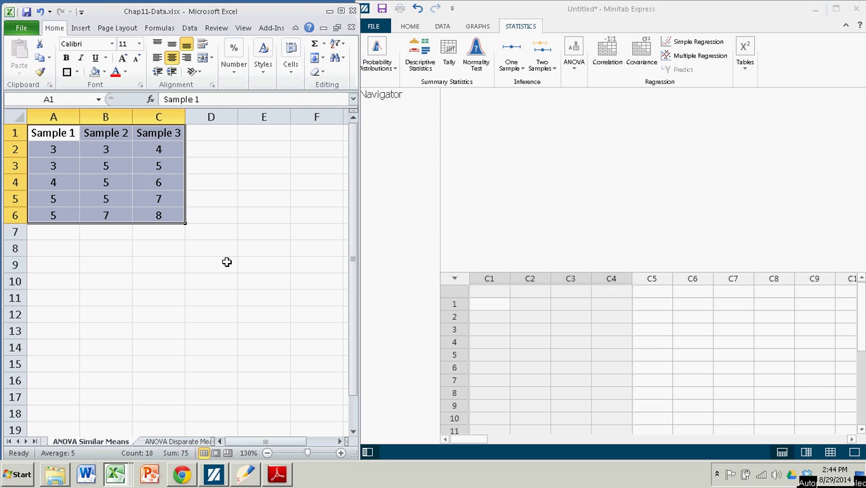
{"action": "left_click", "coordinate": [145, 280]}
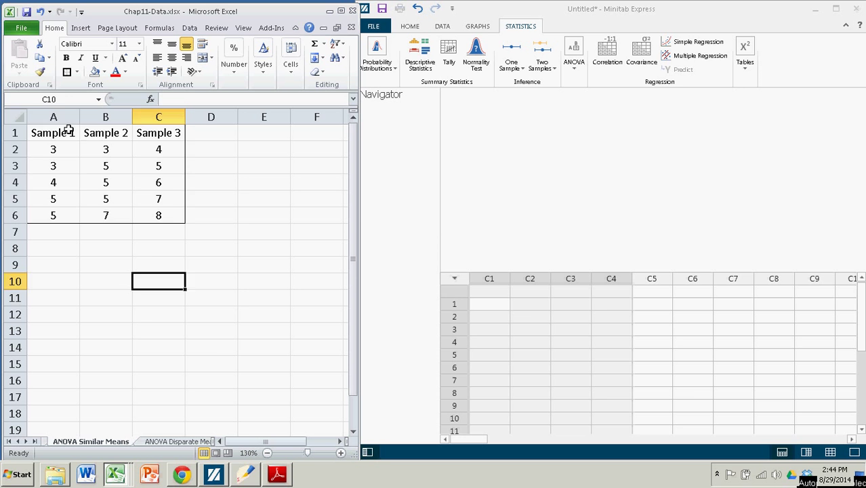
{"action": "left_click_drag", "start_coordinate": [69, 131], "coordinate": [178, 219]}
{"action": "right_click", "coordinate": [113, 166]}
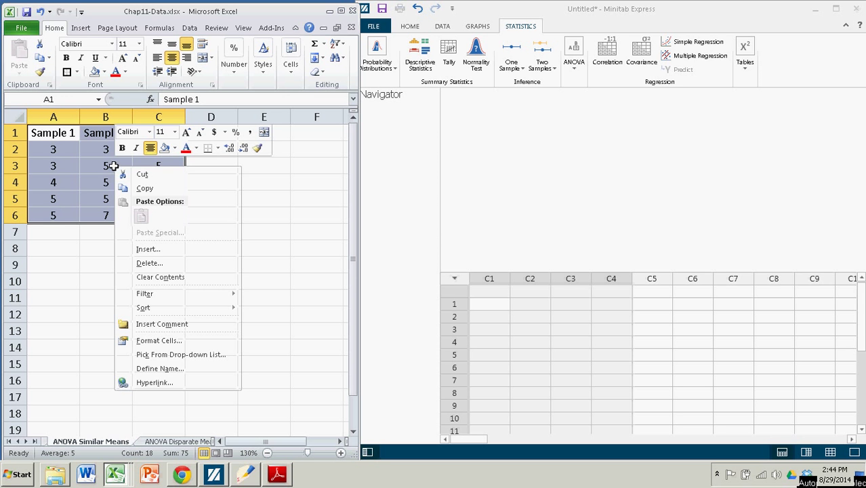
{"action": "left_click", "coordinate": [144, 187]}
Paste Sample 1–3 into columns C1–C3 and open the One-Way ANOVA dialog.
{"action": "left_click", "coordinate": [503, 292]}
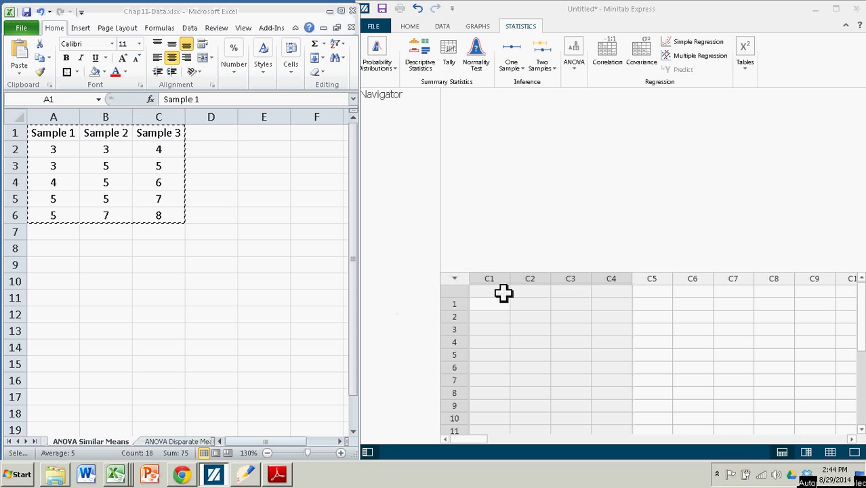
{"action": "left_click", "coordinate": [500, 296]}
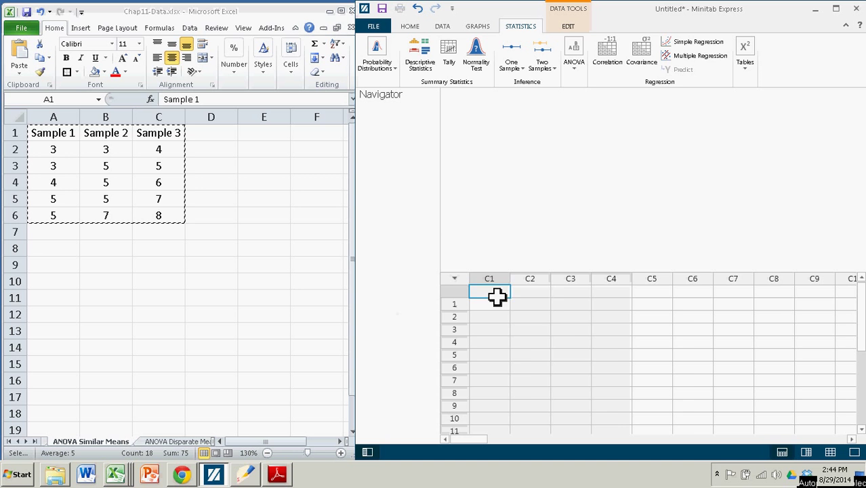
{"action": "right_click", "coordinate": [497, 296]}
{"action": "left_click", "coordinate": [518, 327]}
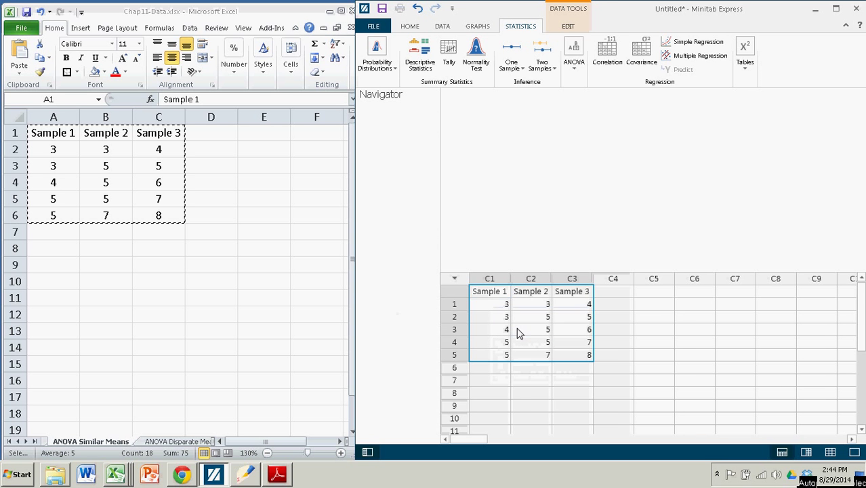
{"action": "left_click", "coordinate": [573, 64]}
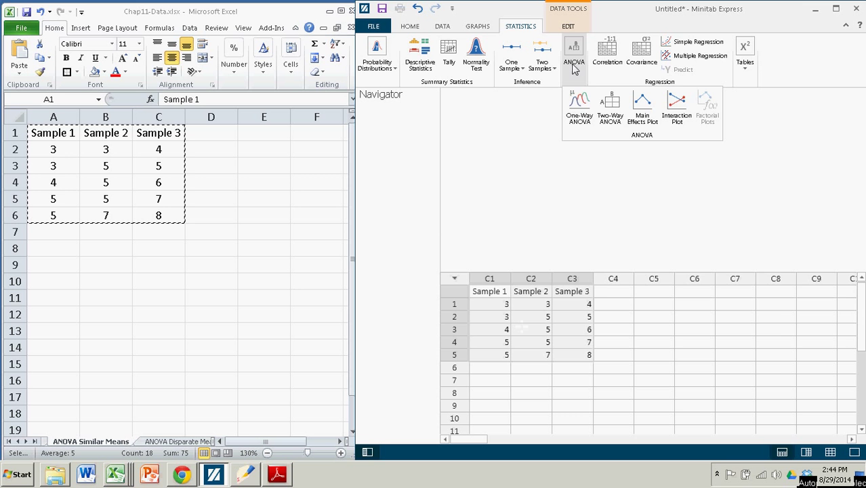
{"action": "left_click", "coordinate": [579, 108]}
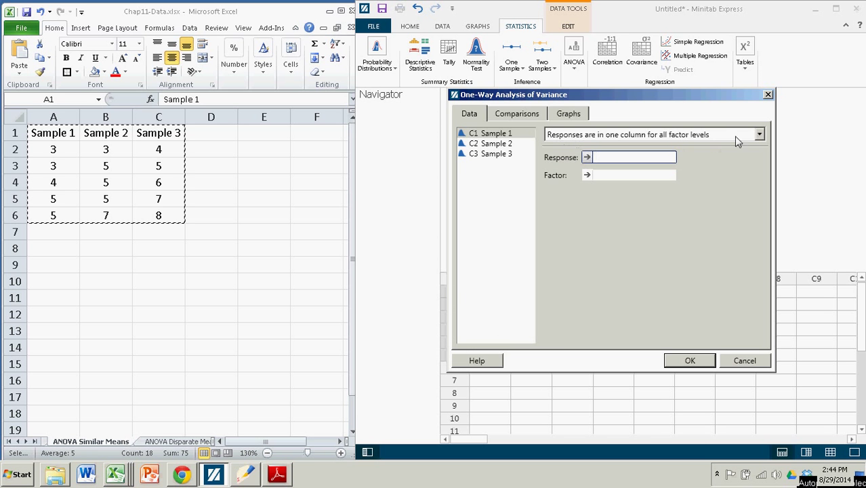
Choose 'Responses are in a separate column for each factor level' and add Sample 1, 2, 3 as responses.
{"action": "left_click", "coordinate": [761, 137]}
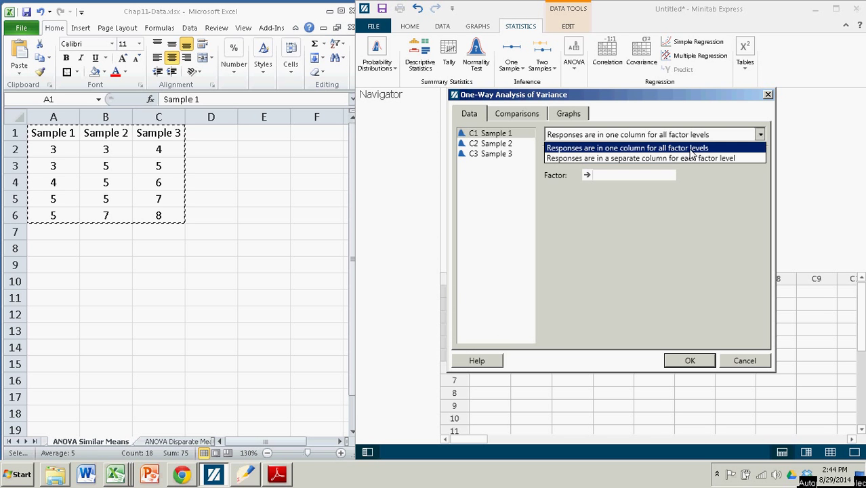
{"action": "left_click", "coordinate": [724, 178]}
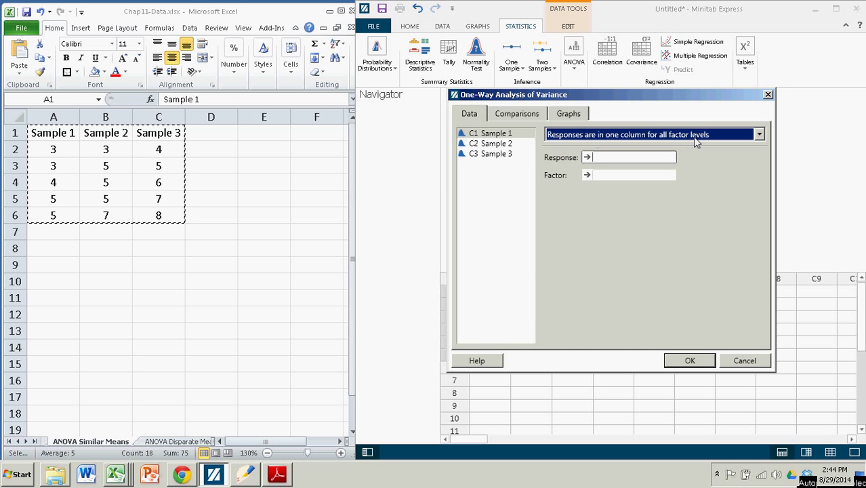
{"action": "left_click", "coordinate": [695, 137]}
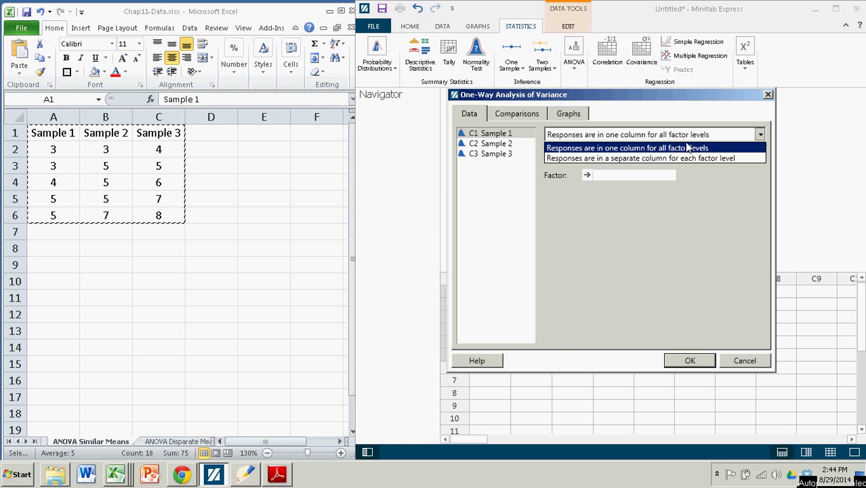
{"action": "left_click", "coordinate": [607, 160]}
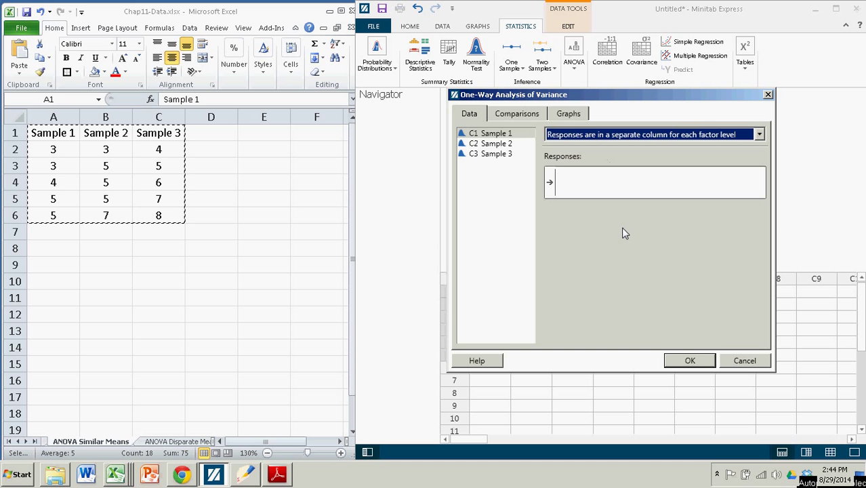
{"action": "left_click", "coordinate": [492, 135]}
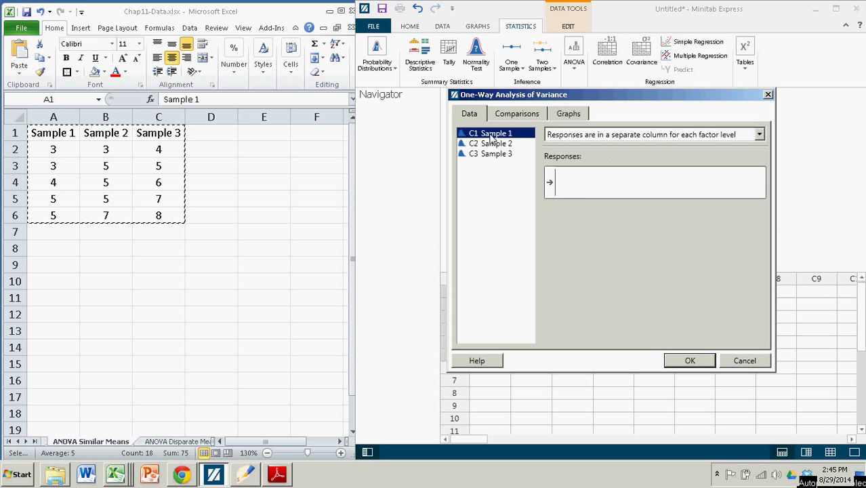
{"action": "left_click", "coordinate": [550, 179]}
{"action": "left_click", "coordinate": [486, 143]}
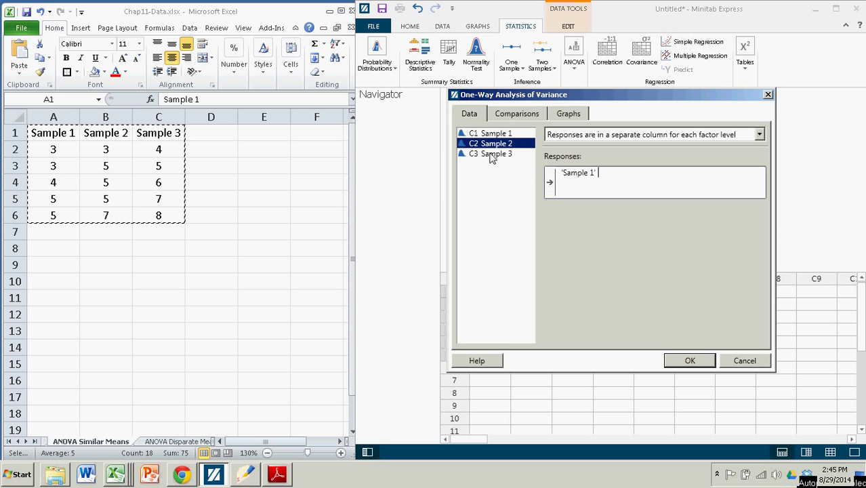
{"action": "left_click", "coordinate": [549, 183]}
{"action": "left_click", "coordinate": [492, 154]}
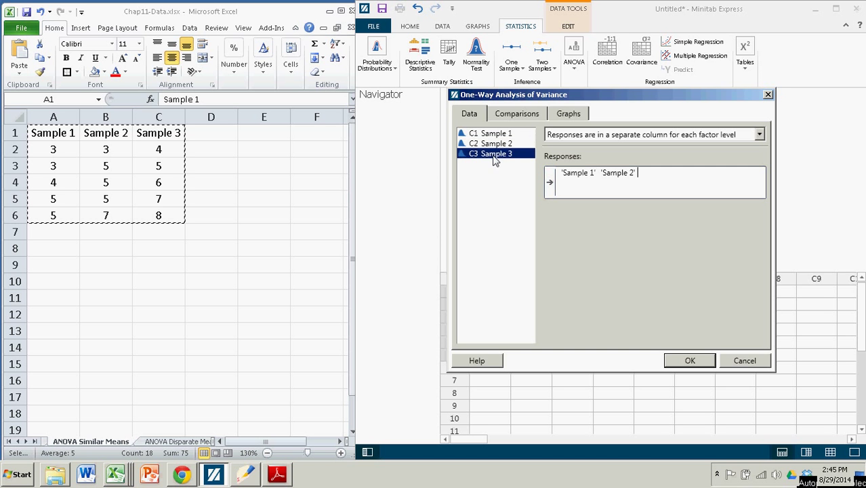
{"action": "left_click", "coordinate": [550, 185]}
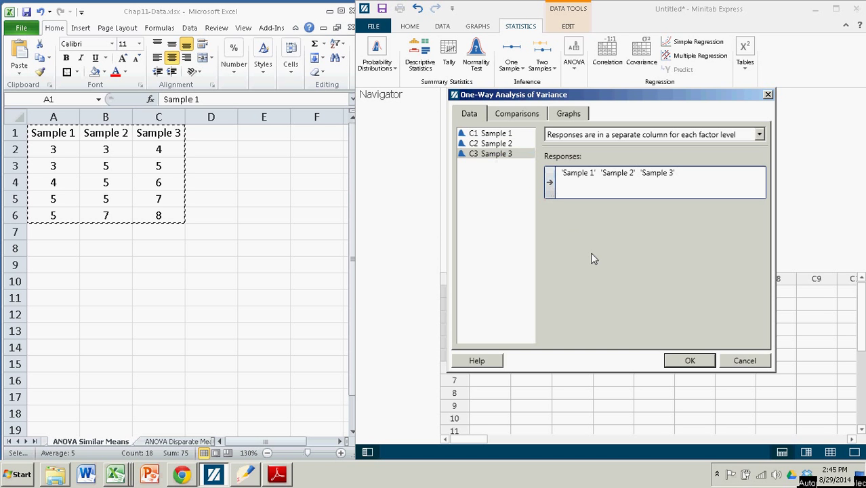
Check the Comparisons and Graphs options, then return to the Data settings.
{"action": "left_click", "coordinate": [515, 114]}
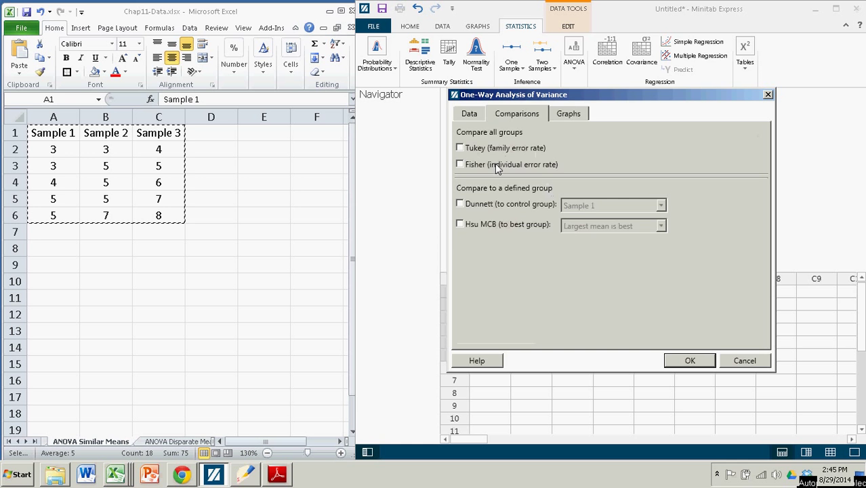
{"action": "left_click", "coordinate": [575, 114]}
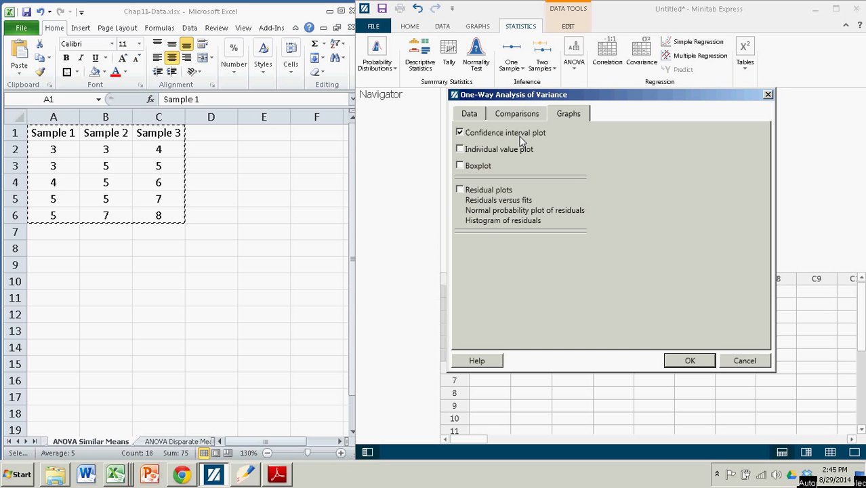
{"action": "left_click", "coordinate": [469, 114]}
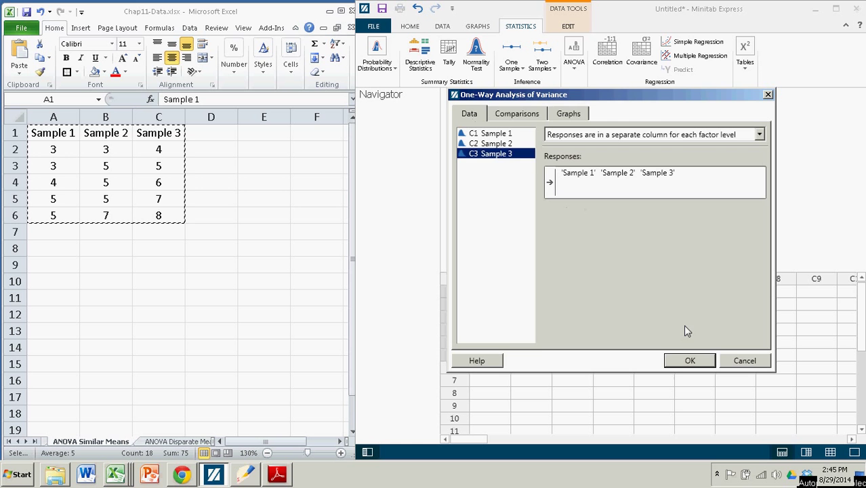
Run the ANOVA and scroll through the Analysis of Variance table (F 2.73, p 0.1056) to the Means table.
{"action": "left_click", "coordinate": [684, 361]}
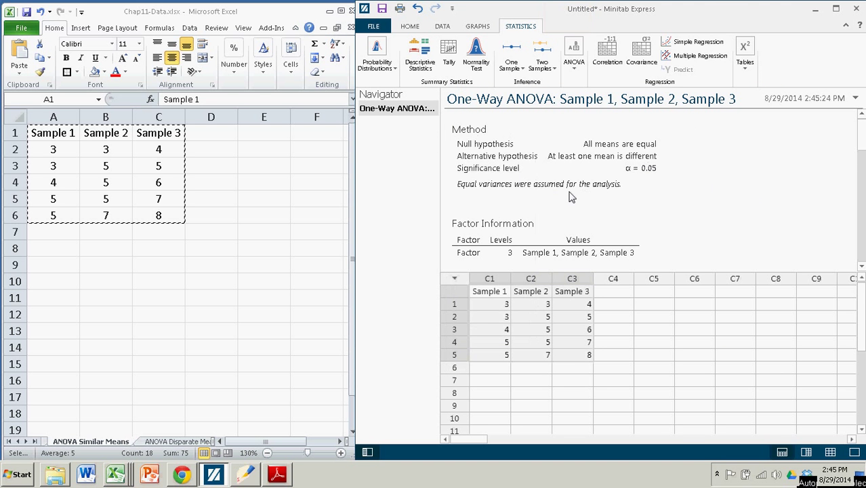
{"action": "scroll", "coordinate": [523, 194], "scroll_direction": "down", "scroll_amount": 2}
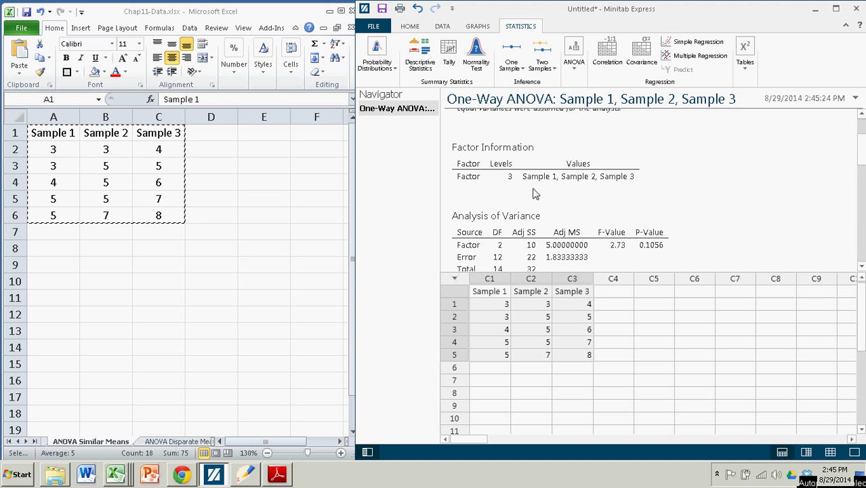
{"action": "scroll", "coordinate": [535, 194], "scroll_direction": "down", "scroll_amount": 2}
{"action": "left_click", "coordinate": [530, 189]}
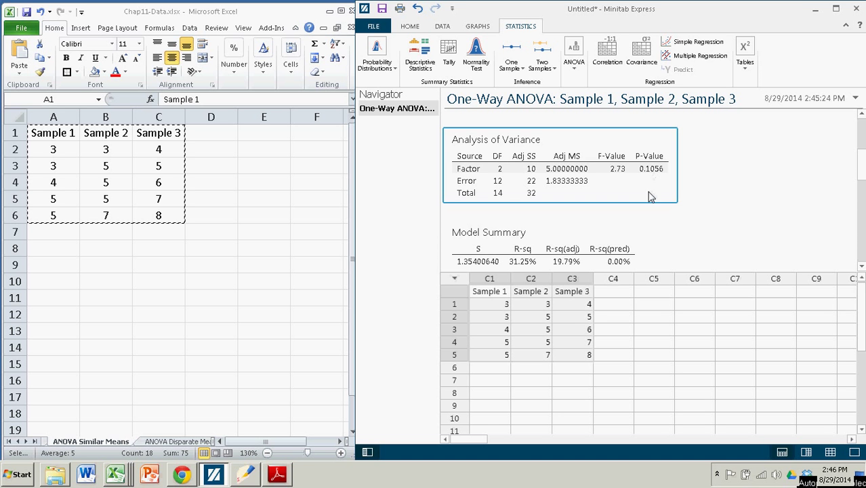
{"action": "scroll", "coordinate": [687, 216], "scroll_direction": "down", "scroll_amount": 6}
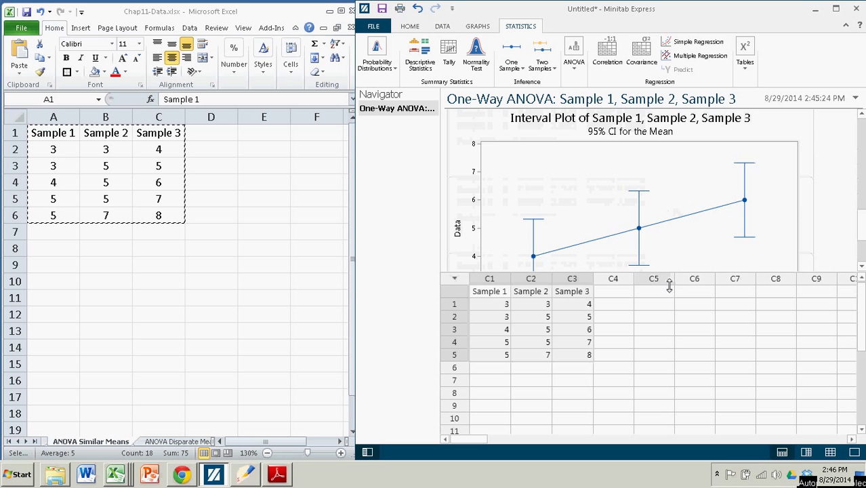
Enlarge the output pane to view the whole interval plot, then restore the worksheet area.
{"action": "left_click_drag", "start_coordinate": [669, 286], "coordinate": [668, 363]}
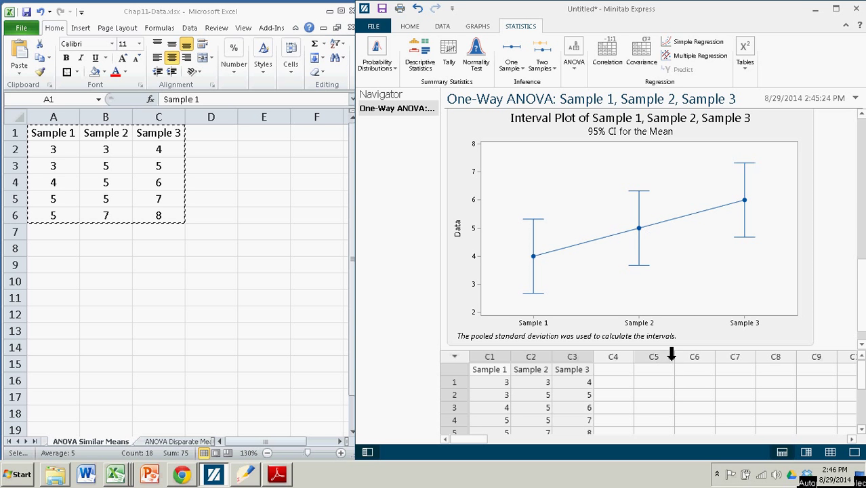
{"action": "left_click_drag", "start_coordinate": [659, 347], "coordinate": [657, 265]}
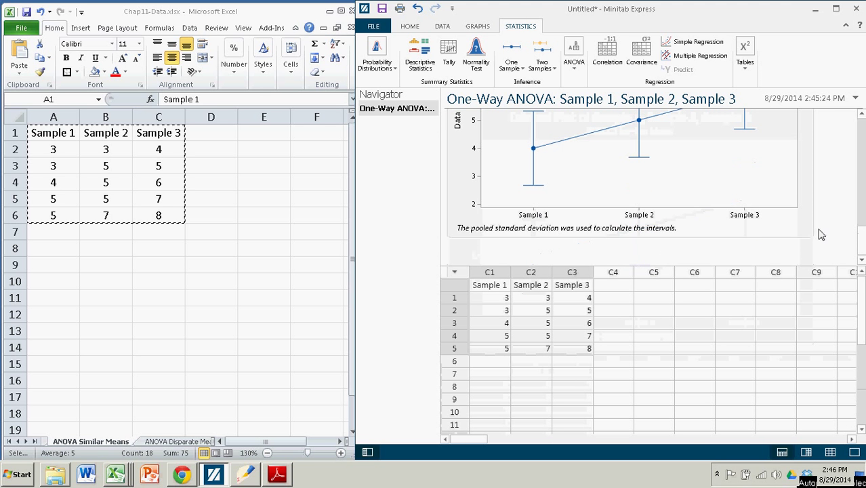
Copy A1:C6 from the ANOVA Disparate Means sheet, where Sample 3 runs 8 to 12.
{"action": "left_click", "coordinate": [141, 348]}
{"action": "left_click", "coordinate": [158, 315]}
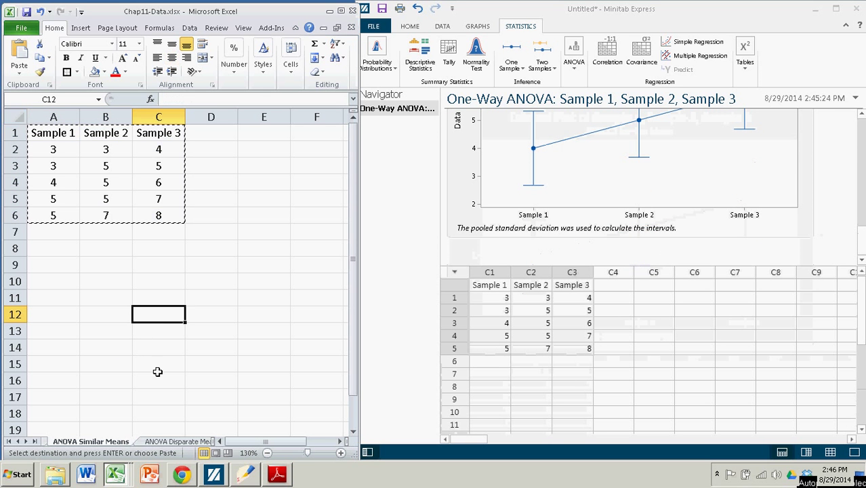
{"action": "left_click", "coordinate": [177, 441]}
{"action": "left_click", "coordinate": [230, 287]}
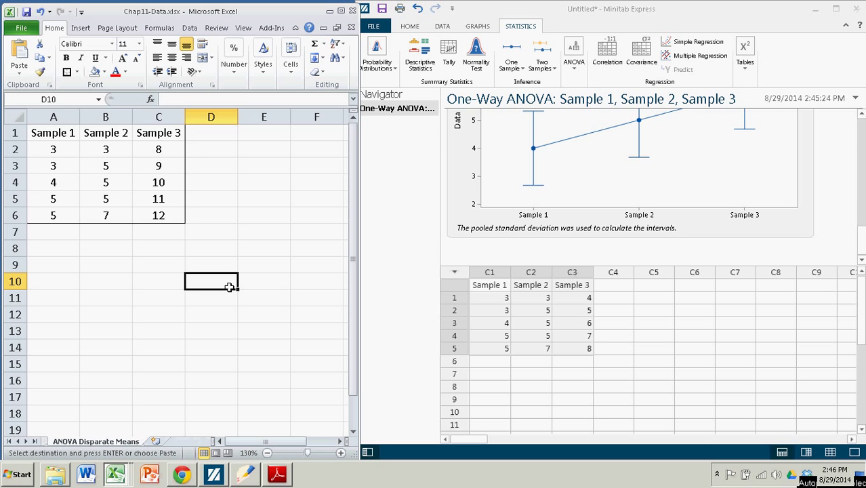
{"action": "left_click", "coordinate": [66, 134]}
{"action": "left_click", "coordinate": [110, 133]}
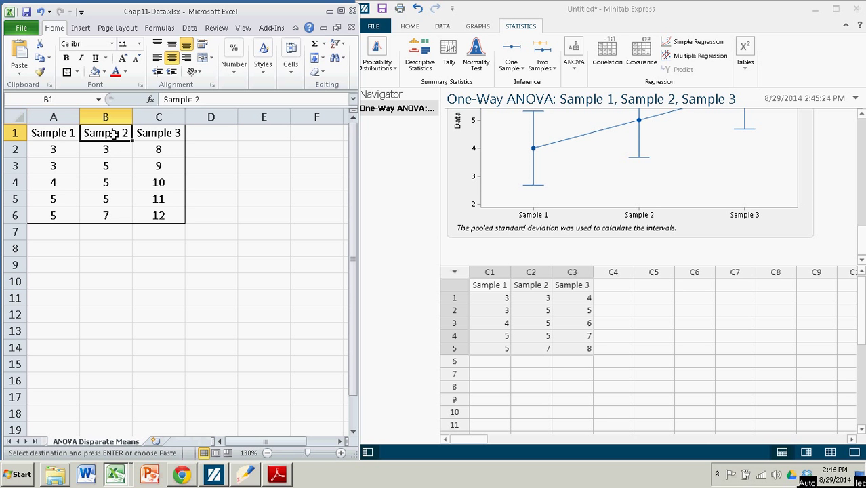
{"action": "left_click", "coordinate": [161, 148]}
{"action": "left_click", "coordinate": [171, 211]}
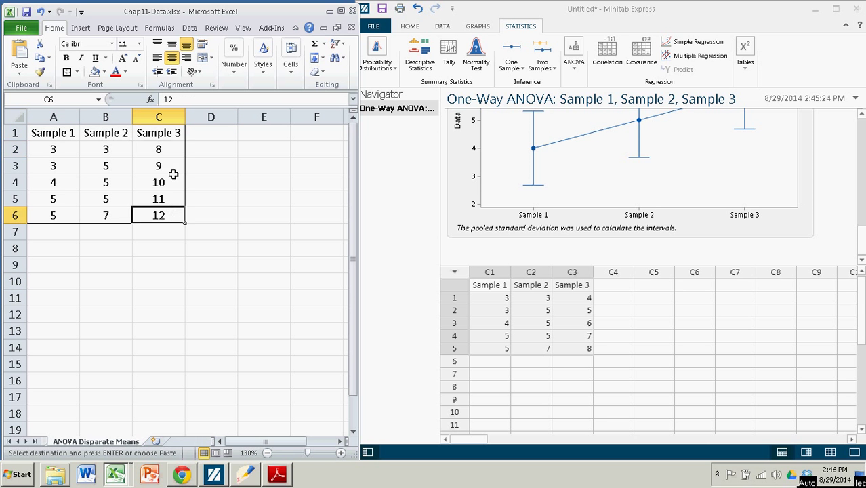
{"action": "left_click", "coordinate": [201, 252]}
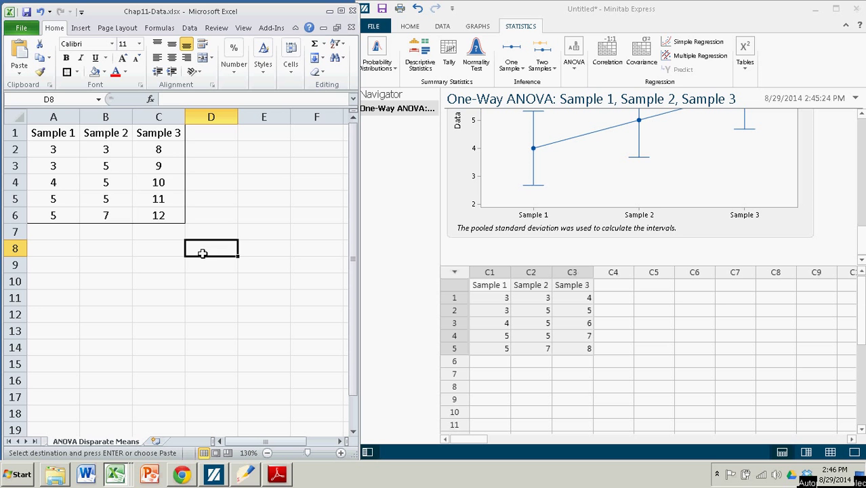
{"action": "left_click_drag", "start_coordinate": [54, 133], "coordinate": [156, 213]}
{"action": "right_click", "coordinate": [156, 182]}
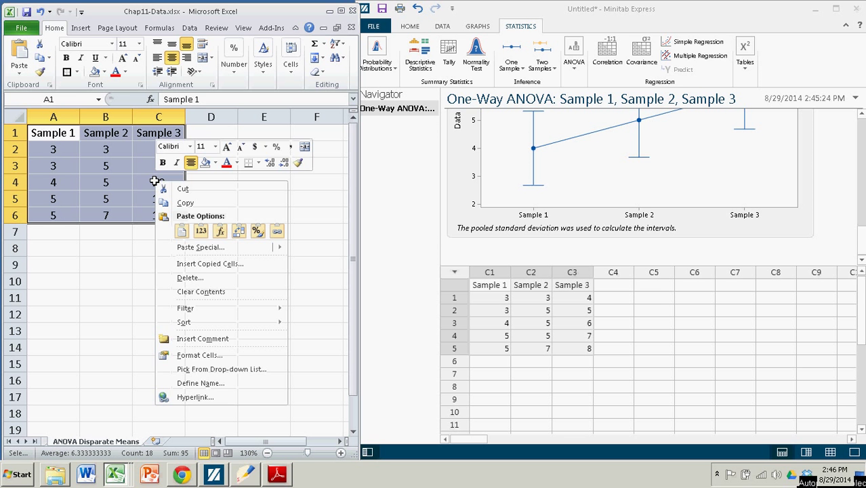
{"action": "left_click", "coordinate": [184, 202]}
Paste the disparate-means data over the existing samples in columns C1–C3.
{"action": "left_click", "coordinate": [498, 303]}
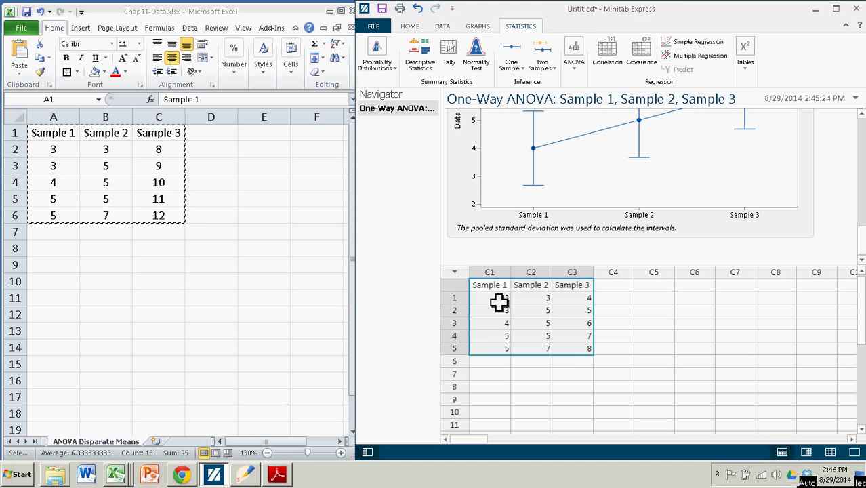
{"action": "left_click_drag", "start_coordinate": [497, 288], "coordinate": [591, 353]}
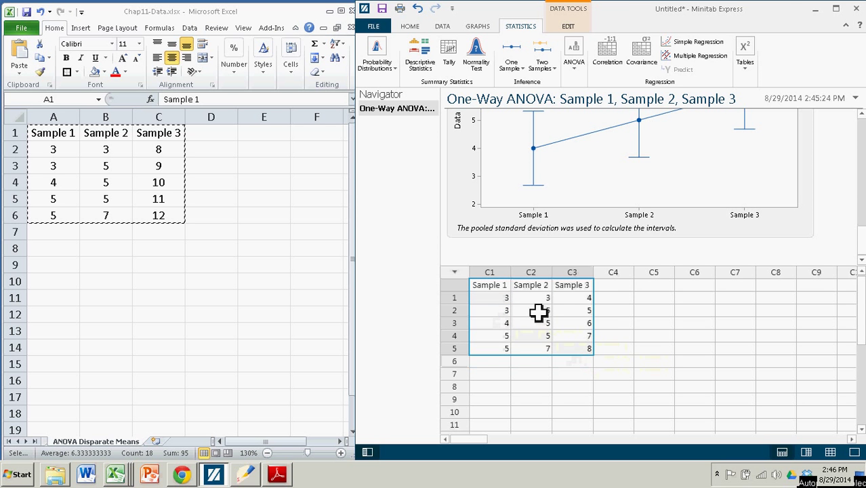
{"action": "right_click", "coordinate": [539, 312]}
{"action": "left_click", "coordinate": [561, 344]}
{"action": "left_click", "coordinate": [526, 377]}
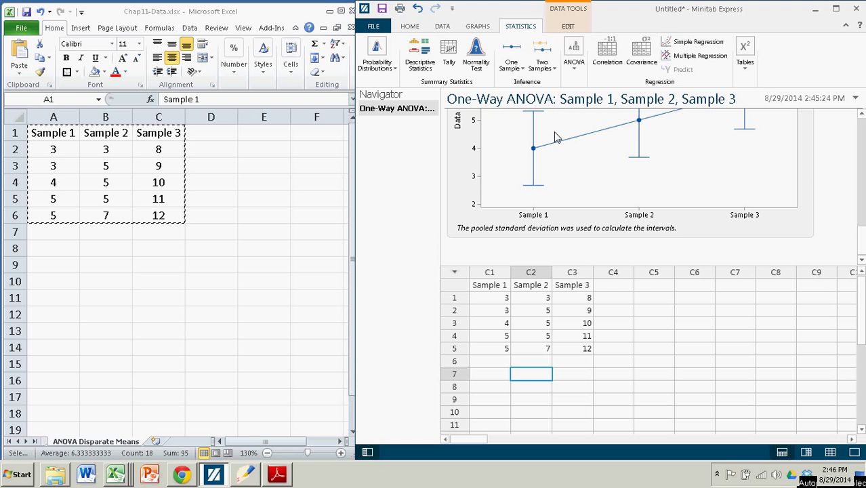
Set up a One-Way ANOVA with separate response columns and add Sample 1, 2 and 3.
{"action": "left_click", "coordinate": [574, 58]}
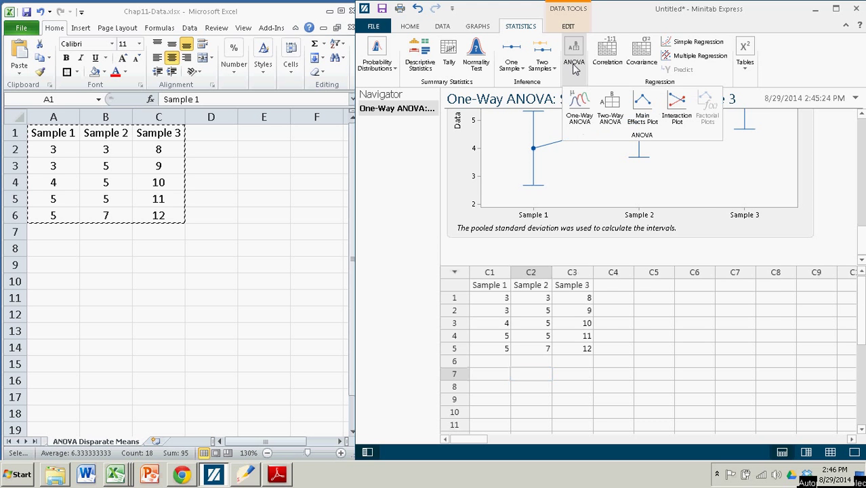
{"action": "left_click", "coordinate": [580, 110]}
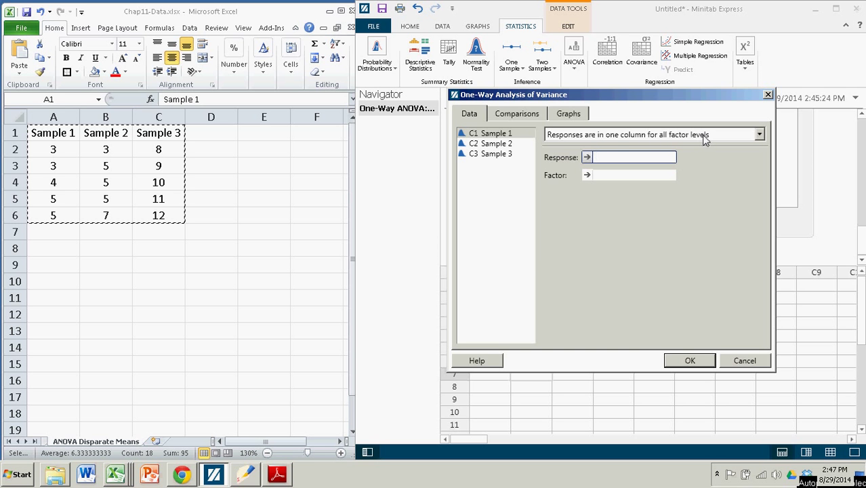
{"action": "left_click", "coordinate": [760, 135]}
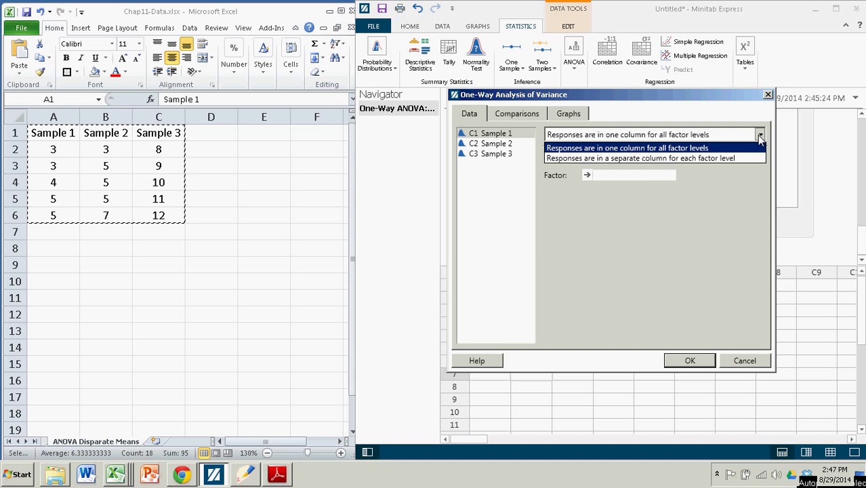
{"action": "left_click", "coordinate": [652, 158]}
{"action": "left_click", "coordinate": [481, 134]}
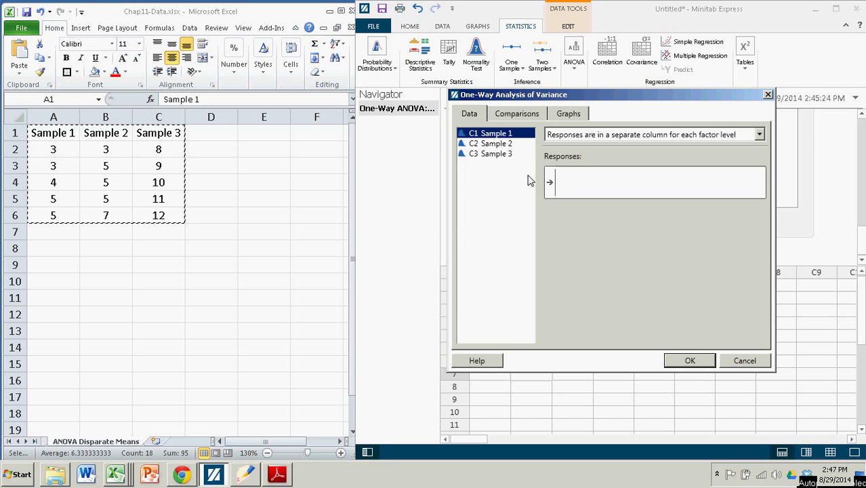
{"action": "left_click", "coordinate": [549, 181]}
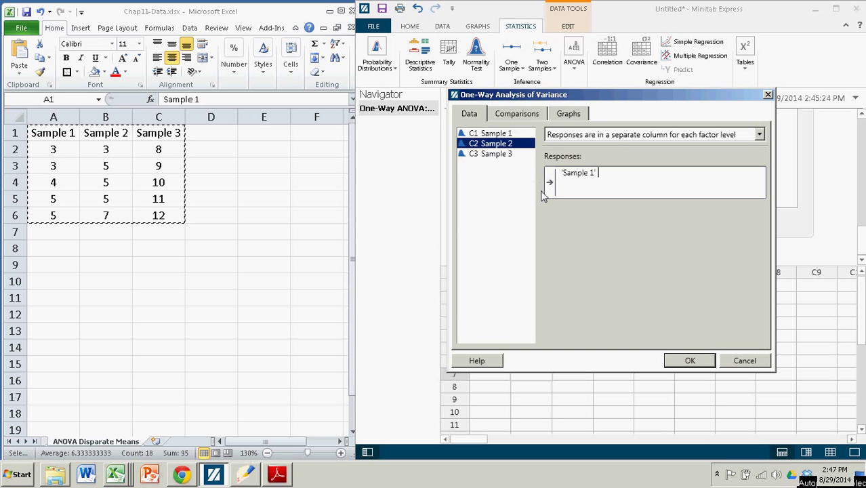
{"action": "left_click", "coordinate": [549, 181]}
{"action": "left_click", "coordinate": [549, 182]}
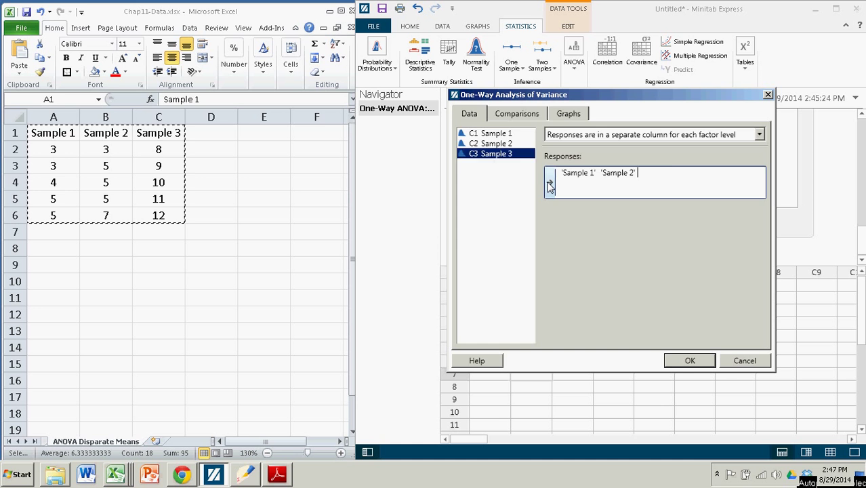
Review the Comparisons and Graphs options, then run the analysis.
{"action": "left_click", "coordinate": [512, 117]}
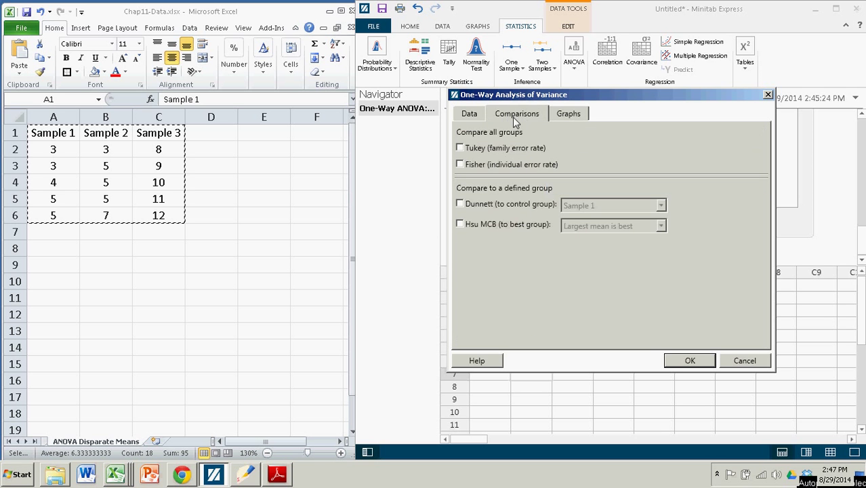
{"action": "left_click", "coordinate": [568, 116]}
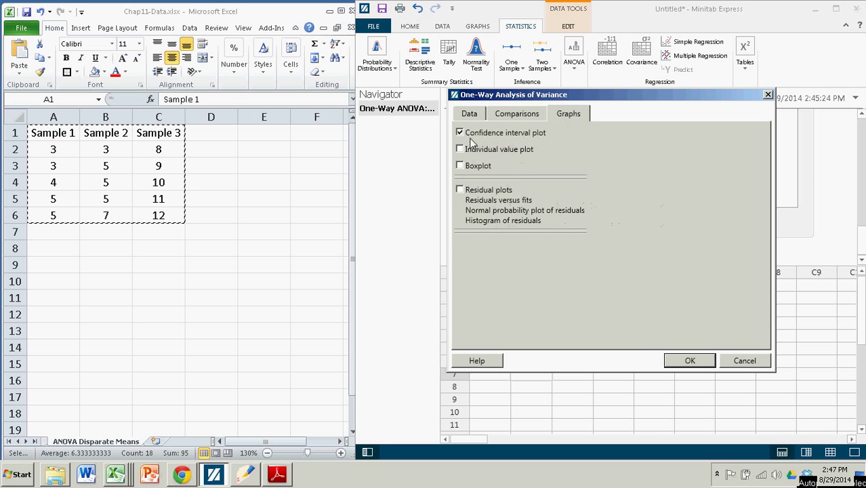
{"action": "left_click", "coordinate": [469, 116]}
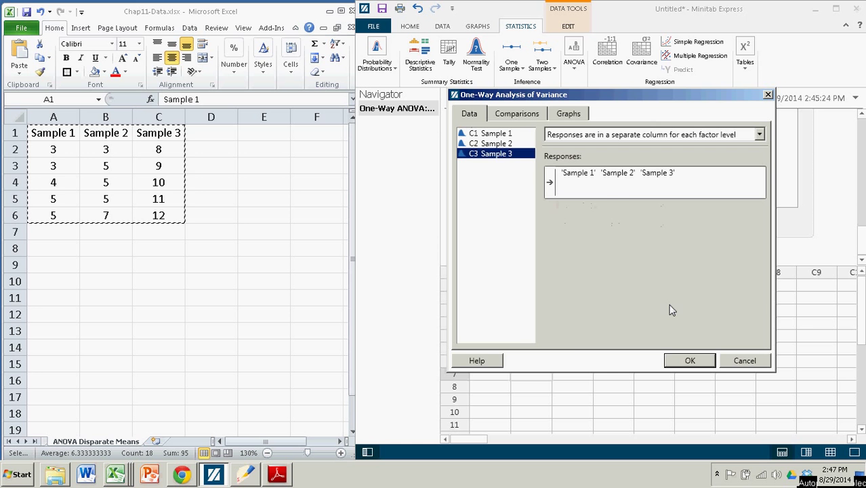
{"action": "left_click", "coordinate": [690, 360]}
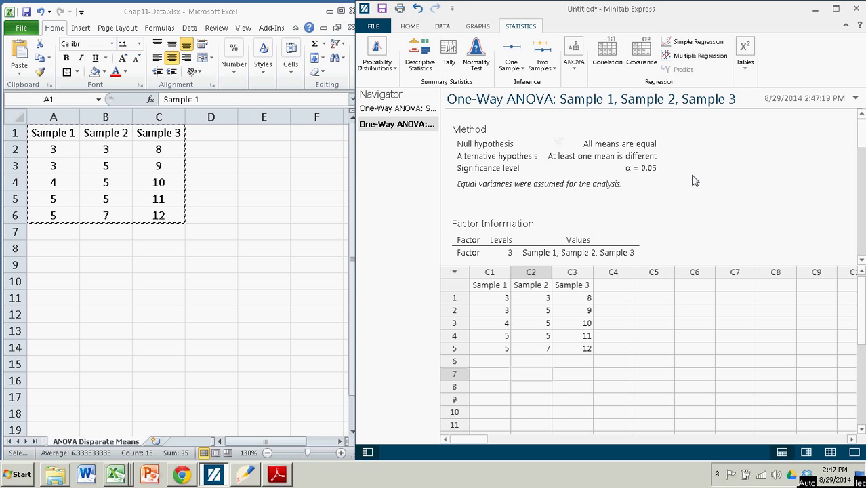
Scroll to the Analysis of Variance table showing F 28.18 and p < 0.0001, and select it.
{"action": "scroll", "coordinate": [671, 177], "scroll_direction": "down", "scroll_amount": 1}
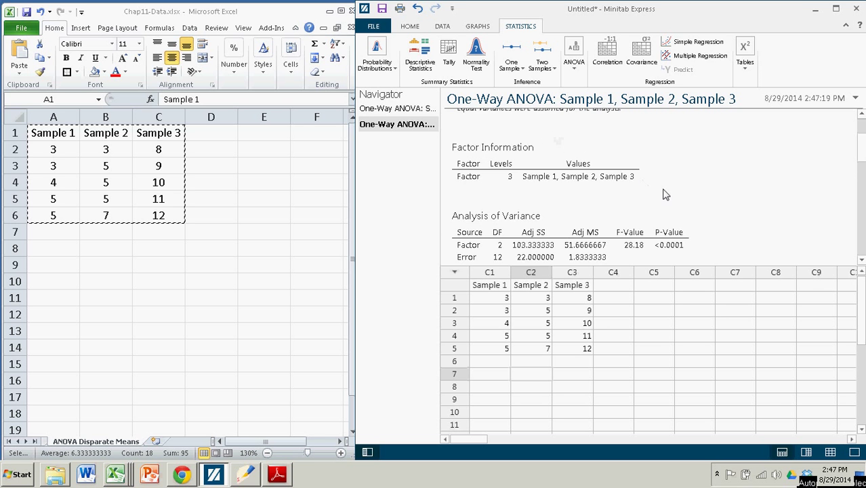
{"action": "scroll", "coordinate": [664, 191], "scroll_direction": "down", "scroll_amount": 1}
{"action": "left_click", "coordinate": [513, 188]}
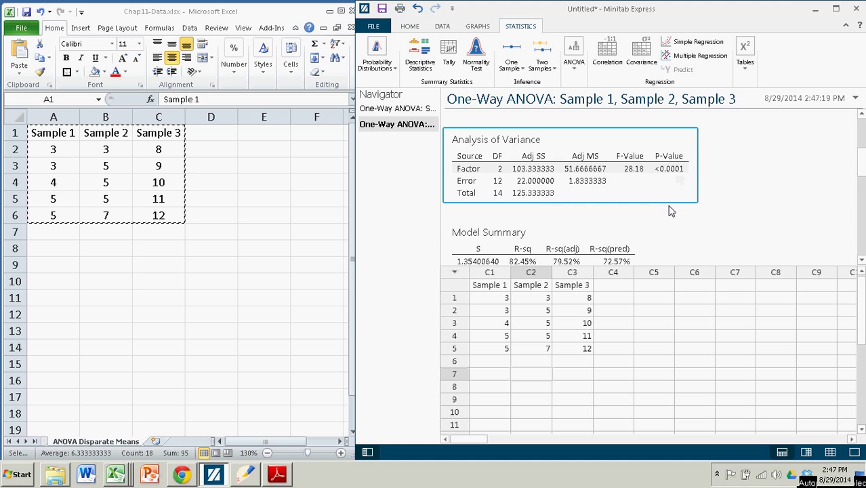
Enlarge the output pane to view the interval plot, then review the Means table: 4, 5 and 10.
{"action": "scroll", "coordinate": [672, 209], "scroll_direction": "down", "scroll_amount": 4}
{"action": "scroll", "coordinate": [672, 211], "scroll_direction": "down", "scroll_amount": 5}
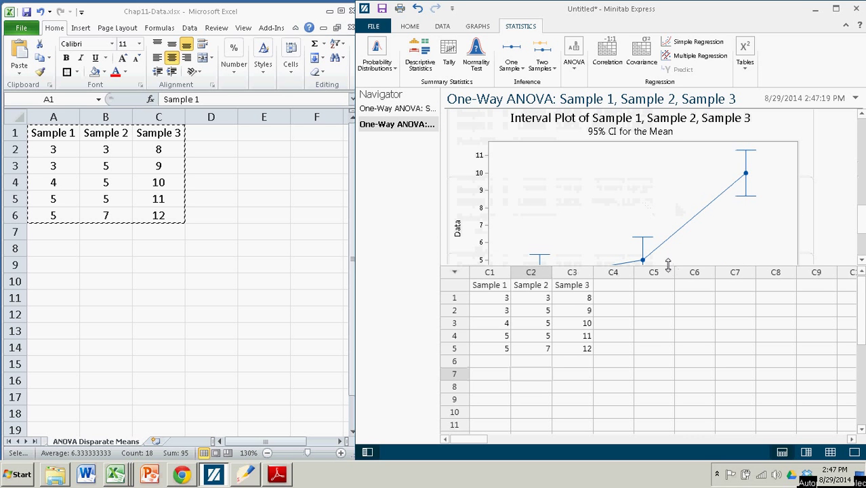
{"action": "left_click_drag", "start_coordinate": [668, 275], "coordinate": [664, 342]}
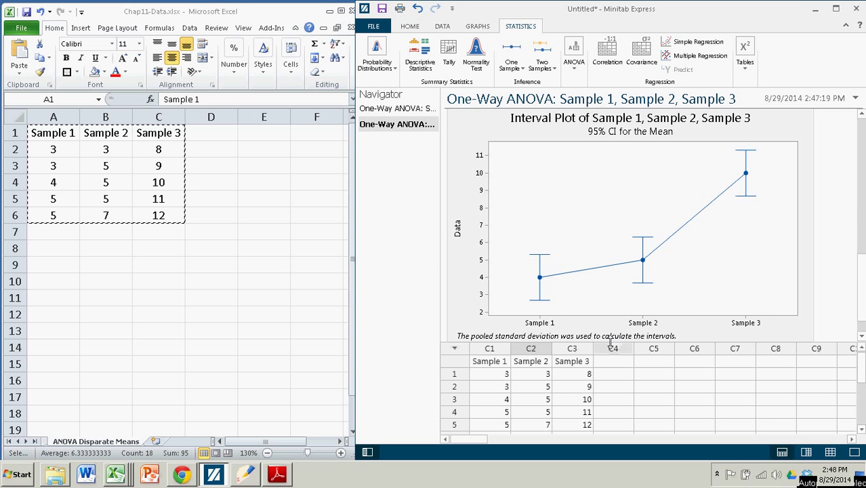
{"action": "left_click_drag", "start_coordinate": [613, 337], "coordinate": [623, 282]}
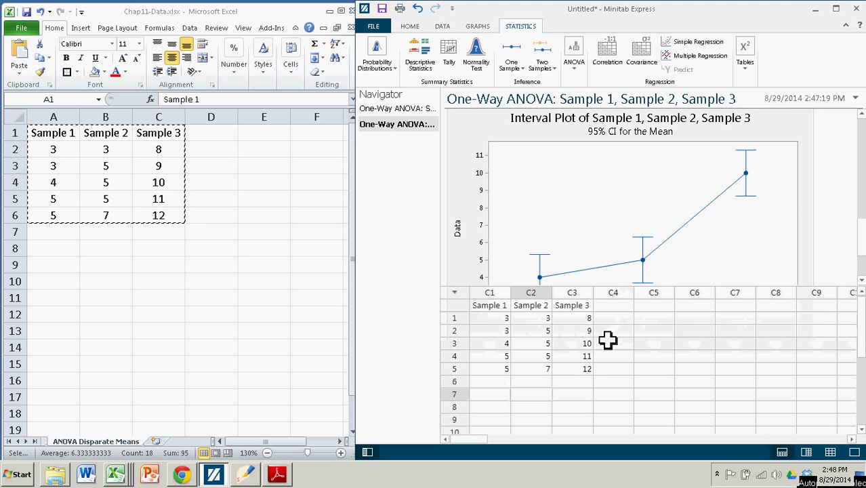
{"action": "scroll", "coordinate": [647, 231], "scroll_direction": "up", "scroll_amount": 3}
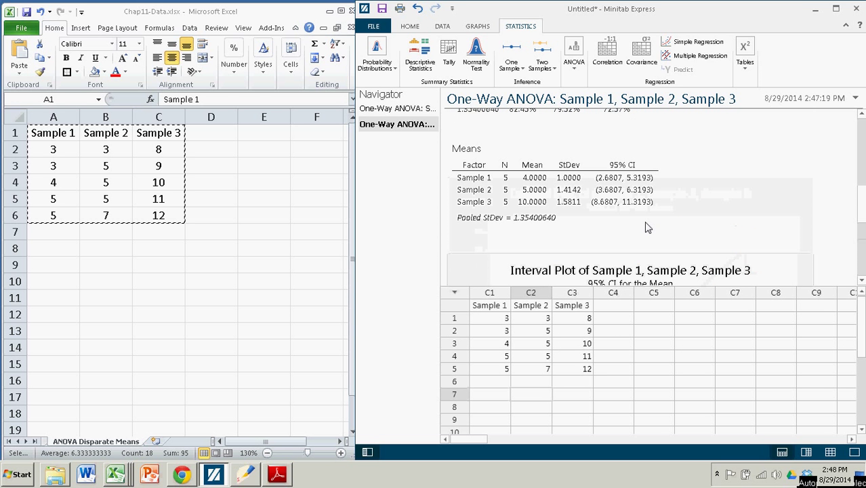